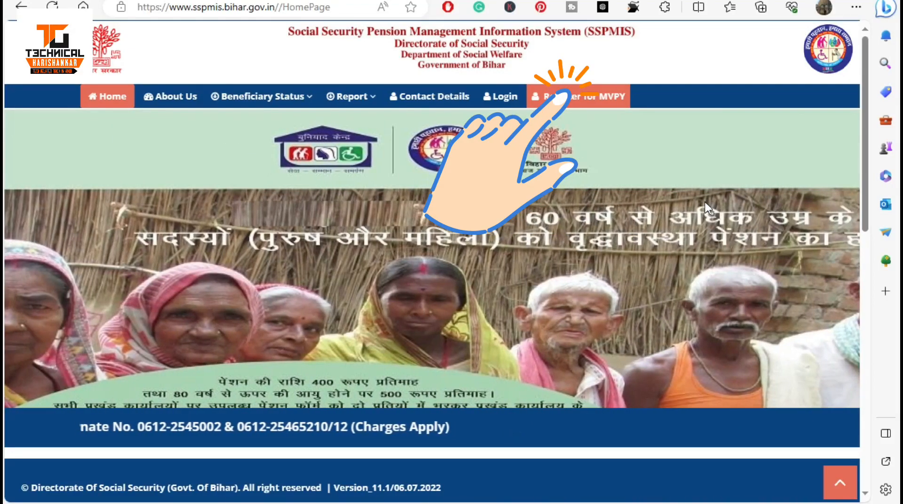
# Open 'Register for MVPY' from the SSPMIS home page's top navigation bar.
pyautogui.click(595, 98)
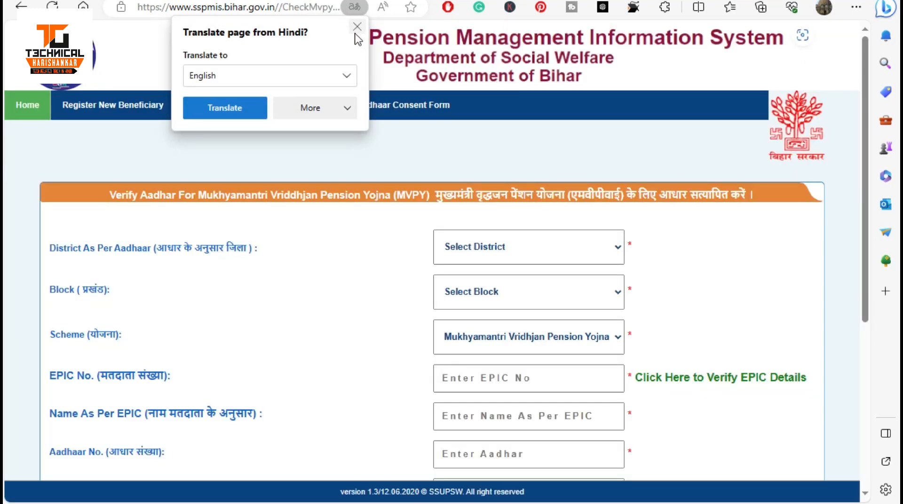
# Choose district KHAGARIA and block Gogri, then enter the voter EPIC number.
pyautogui.click(492, 262)
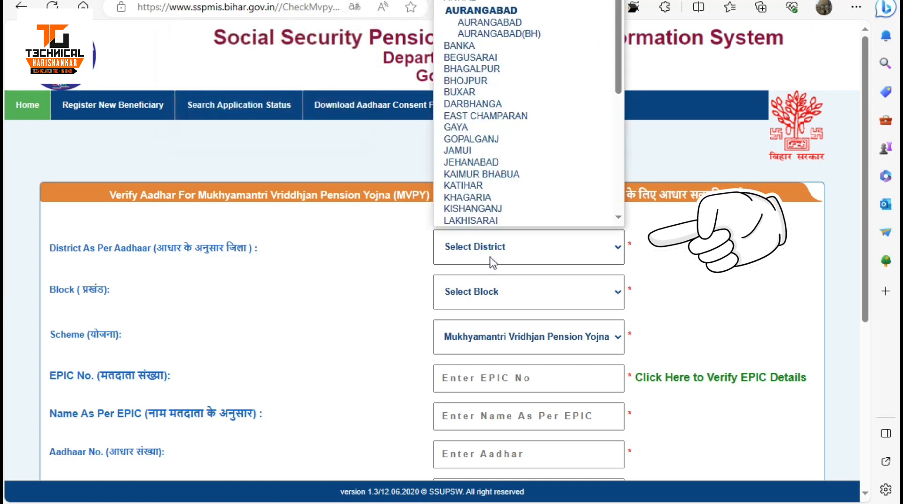
pyautogui.click(478, 198)
pyautogui.click(495, 293)
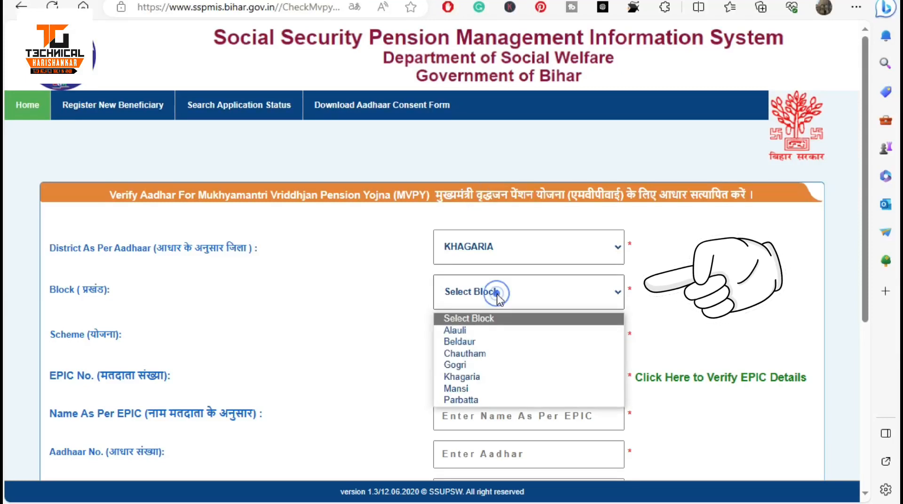
pyautogui.click(466, 366)
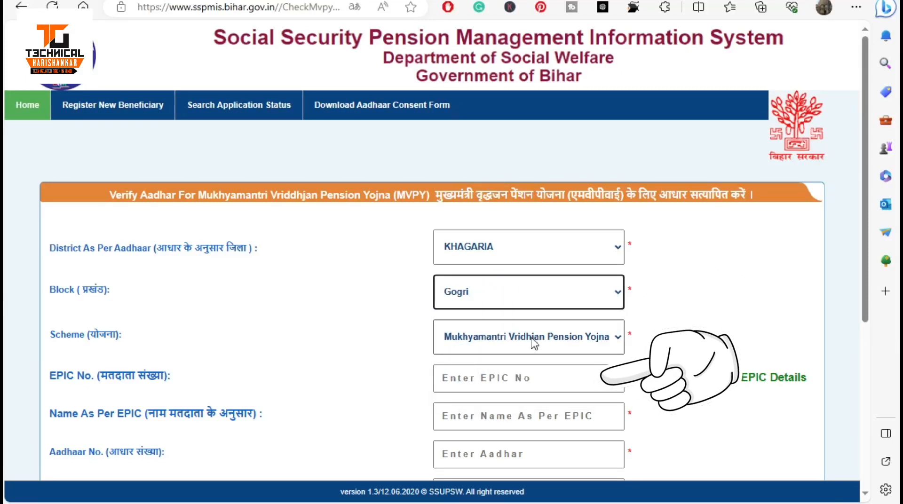
pyautogui.click(460, 377)
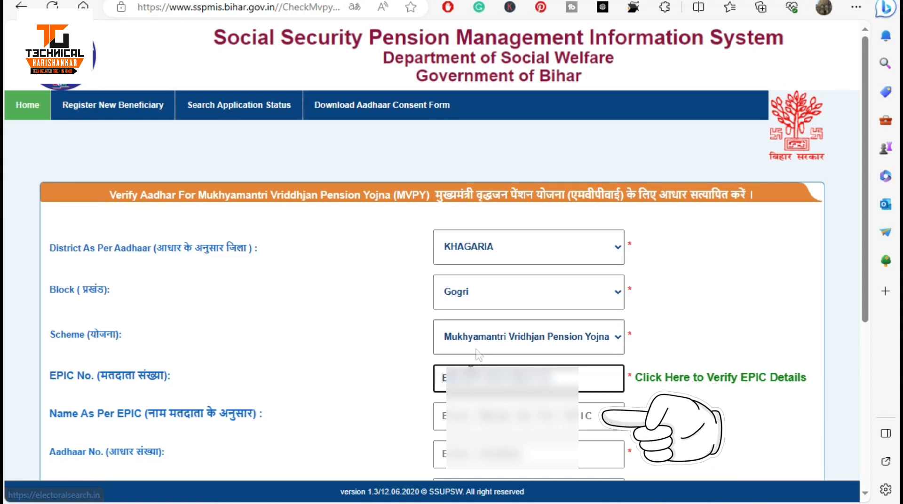
pyautogui.click(503, 413)
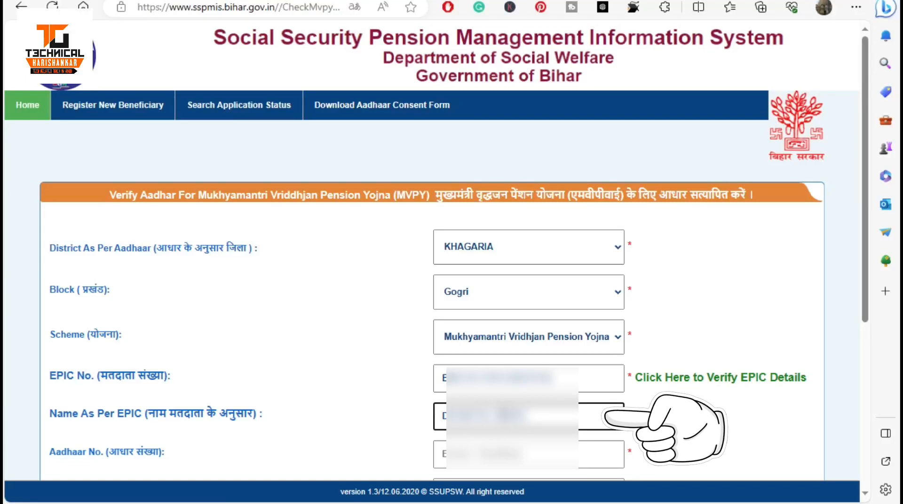
# Enter the EPIC name, the Aadhaar number and the name as per Aadhaar.
pyautogui.scroll(-3, 328, 395)
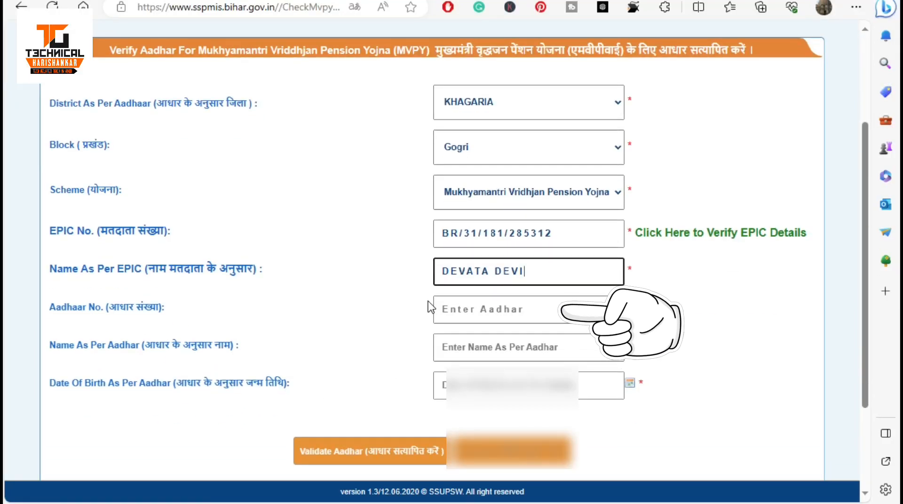
pyautogui.click(455, 318)
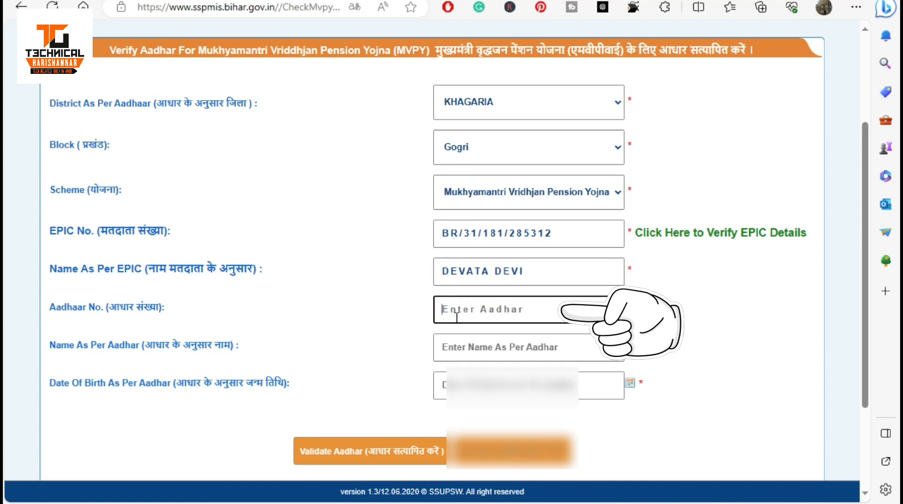
pyautogui.click(503, 345)
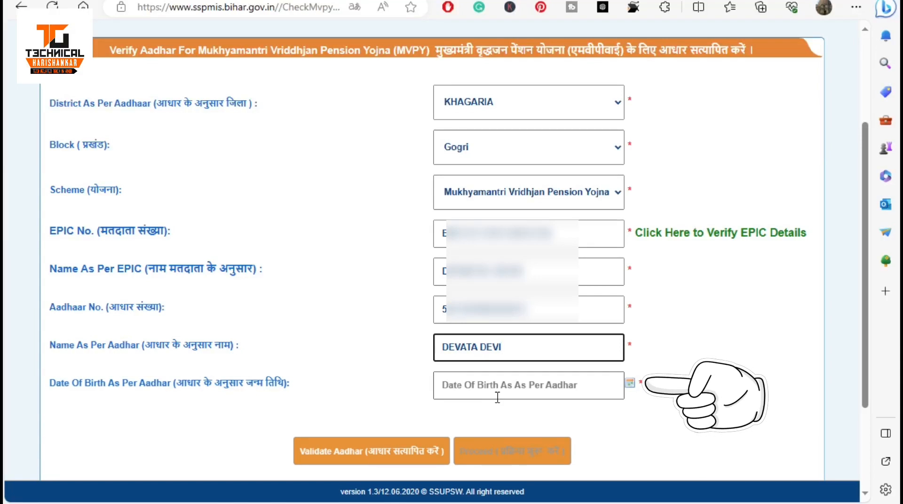
pyautogui.click(631, 384)
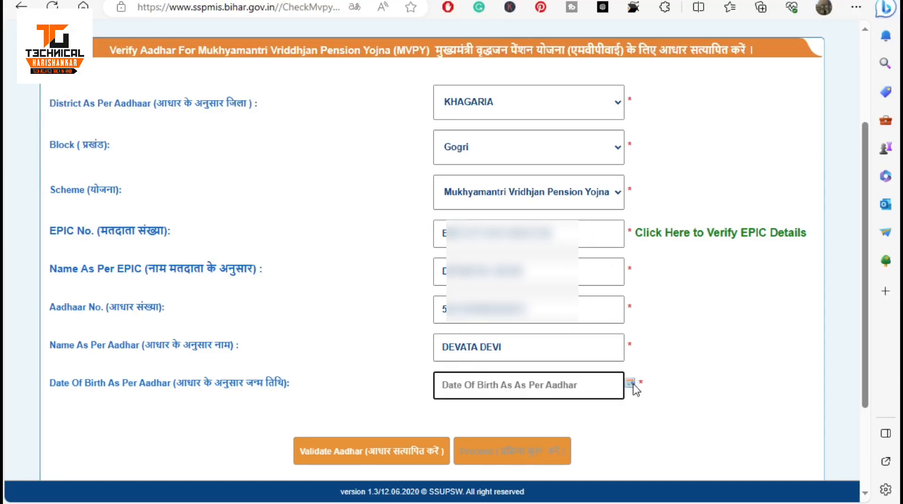
pyautogui.click(632, 384)
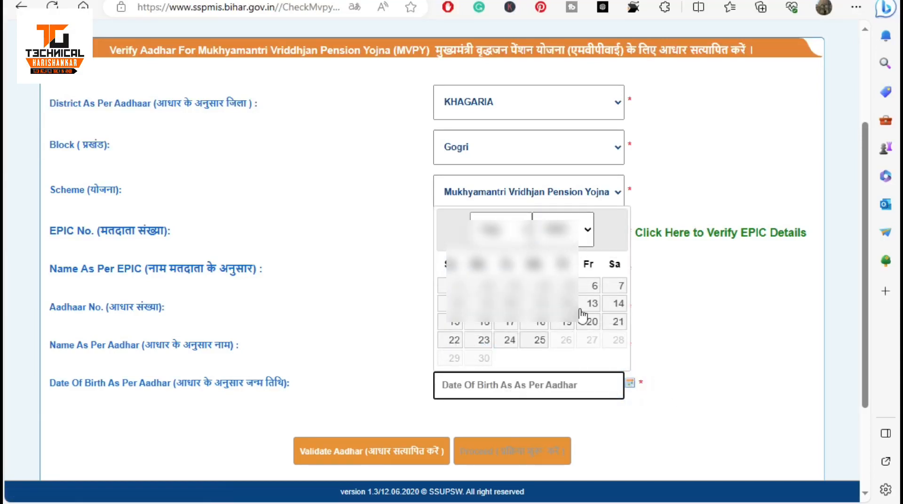
pyautogui.click(503, 236)
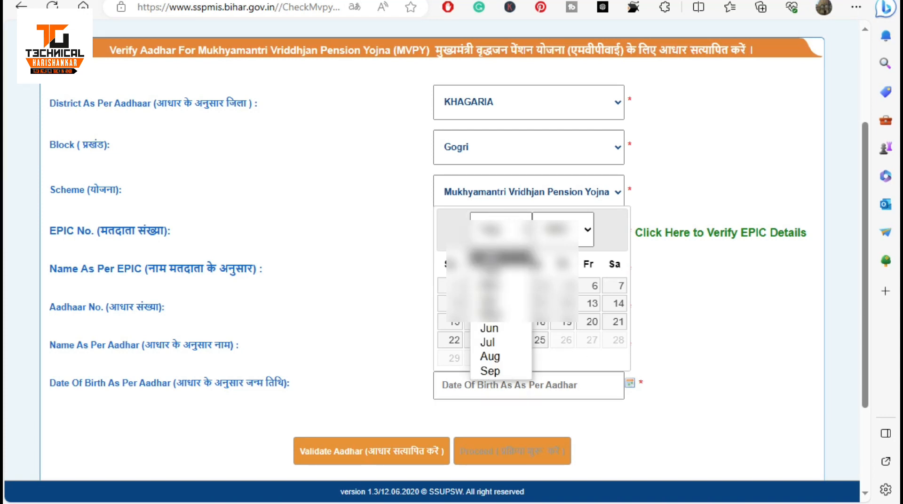
pyautogui.click(498, 258)
pyautogui.click(509, 286)
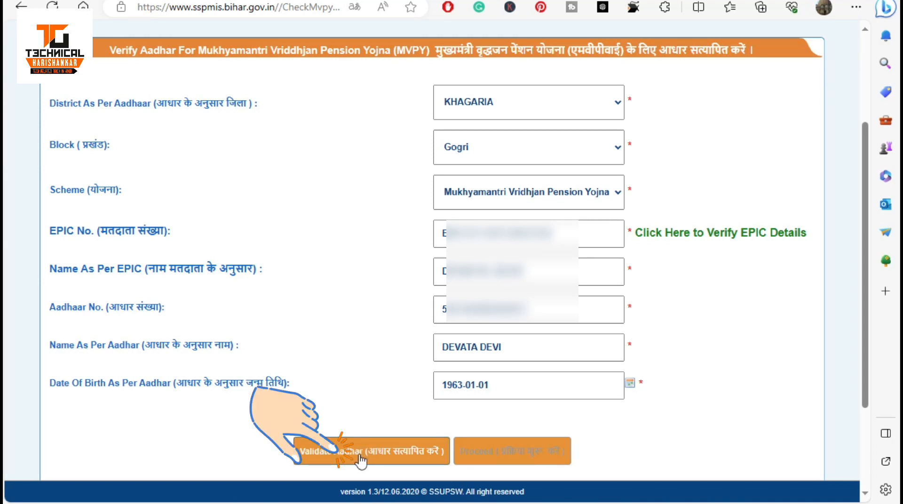
# Validate the Aadhaar details and proceed to the prefilled MVPY Registration Form.
pyautogui.click(390, 457)
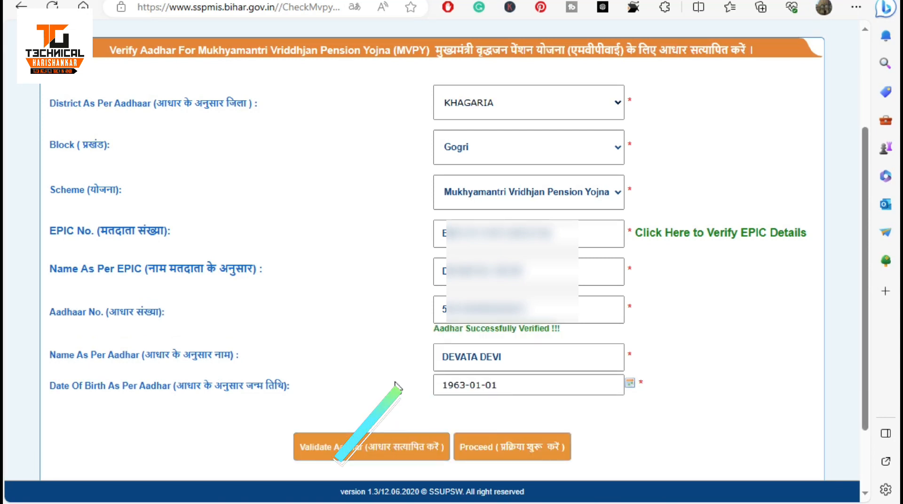
pyautogui.click(510, 455)
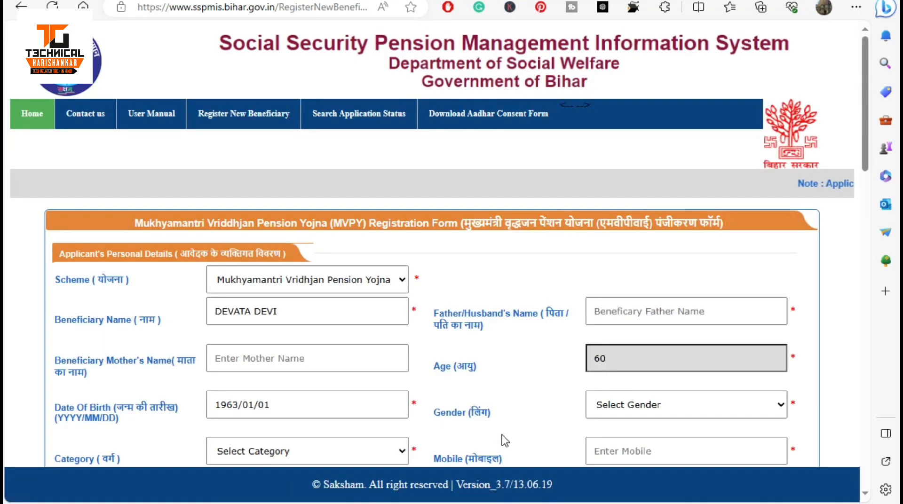
# Enter the applicant's father/husband name.
pyautogui.scroll(-2, 501, 435)
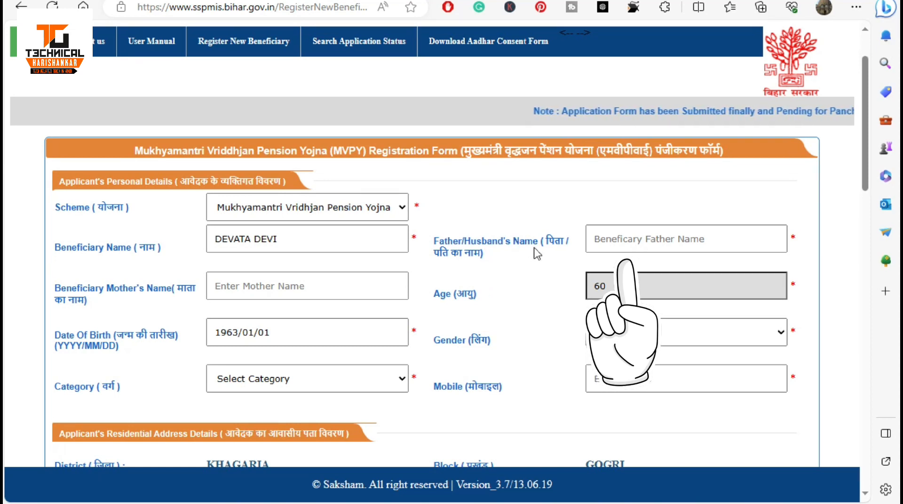
pyautogui.click(654, 238)
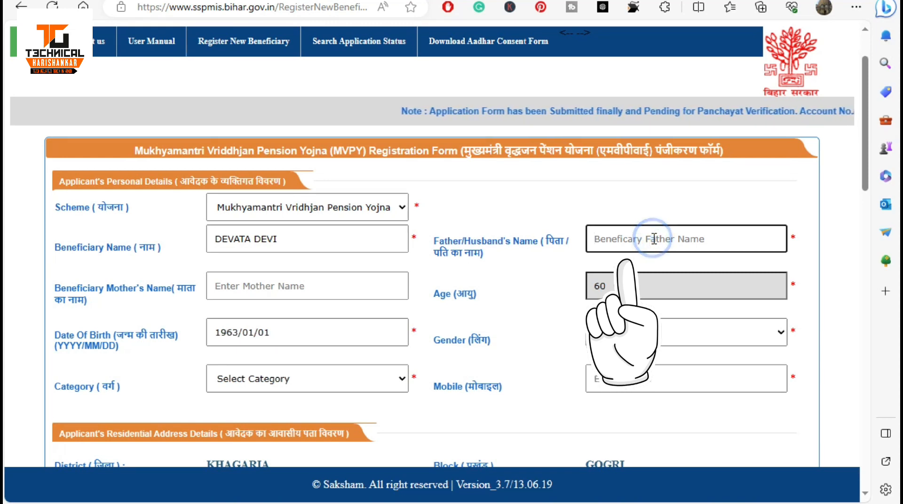
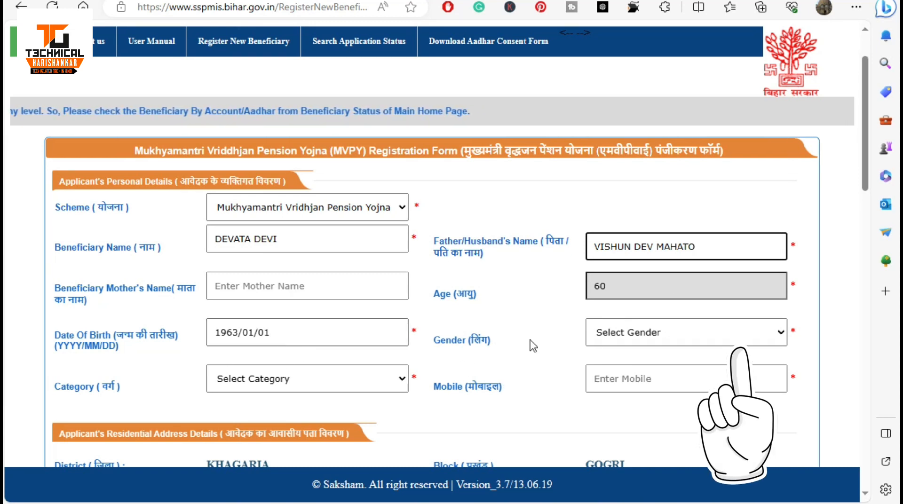
# Set gender to Female and category to EBC, and begin the mobile number.
pyautogui.click(628, 338)
pyautogui.click(627, 379)
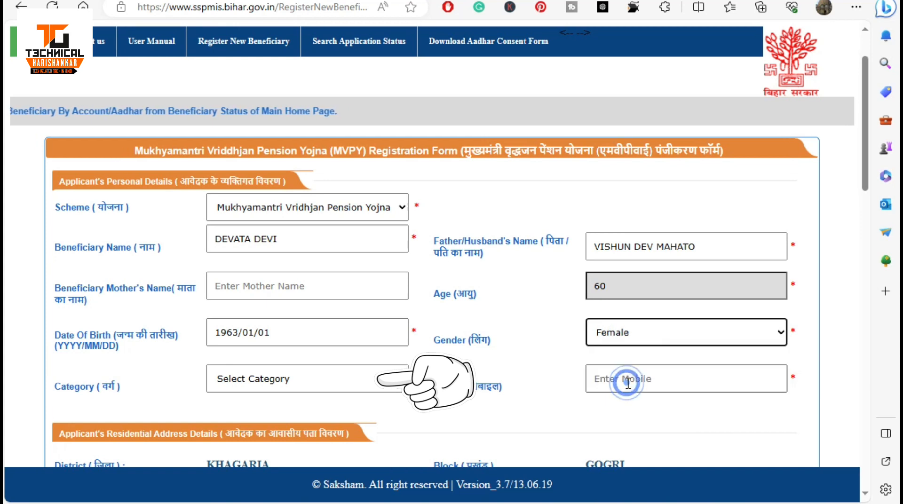
pyautogui.click(262, 384)
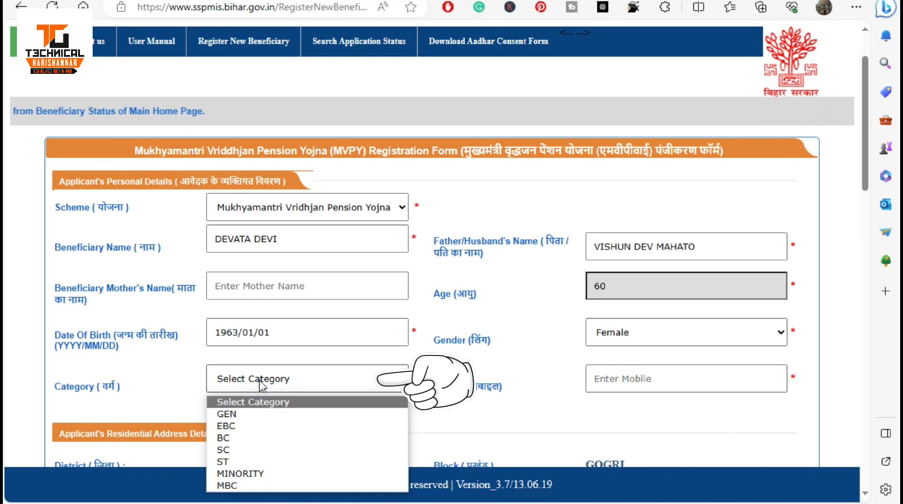
pyautogui.click(254, 427)
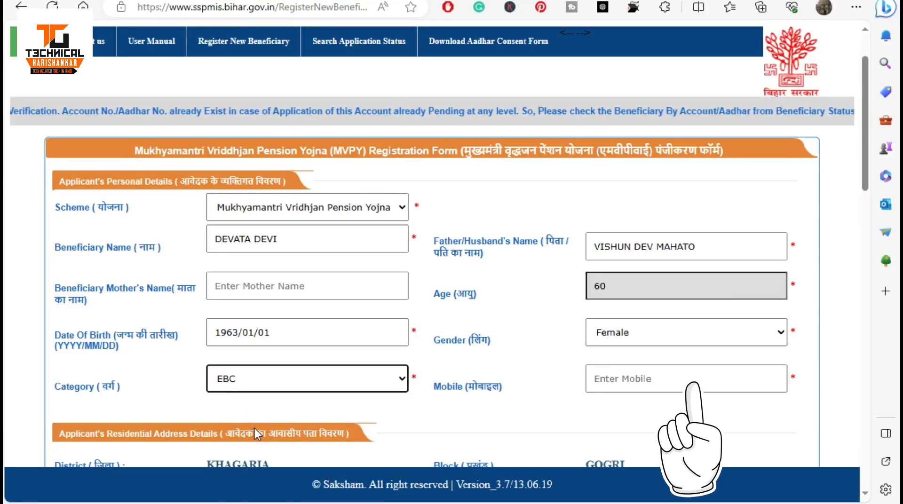
pyautogui.click(606, 388)
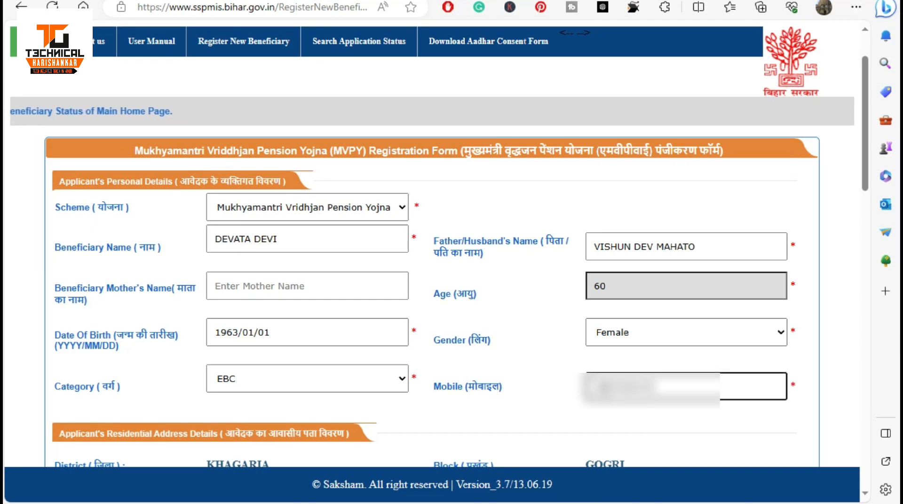
# Set area to RURAL, panchayat to ITAHARI and village to Itahri.
pyautogui.scroll(-5, 439, 356)
pyautogui.scroll(-2, 439, 356)
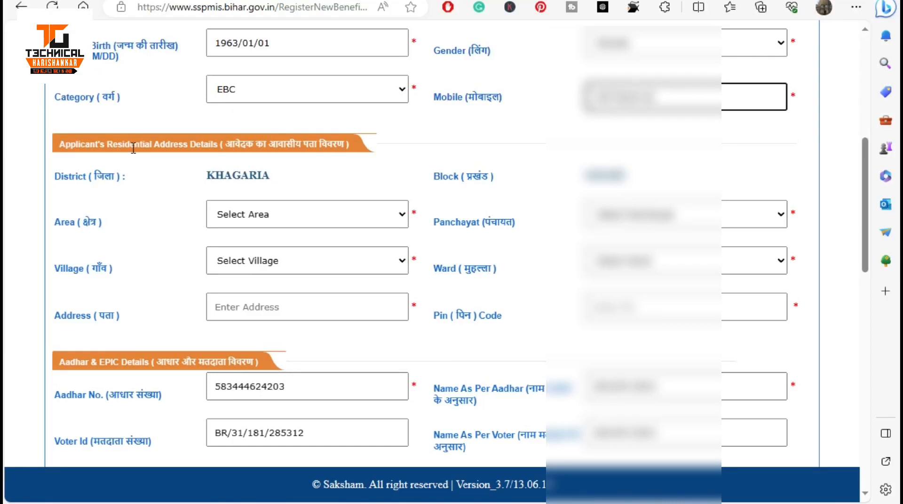
pyautogui.scroll(-2, 200, 156)
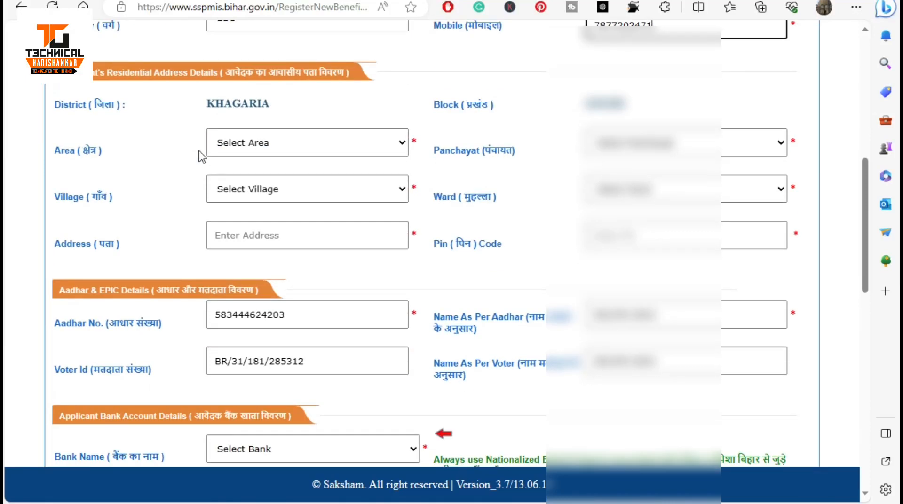
pyautogui.click(284, 149)
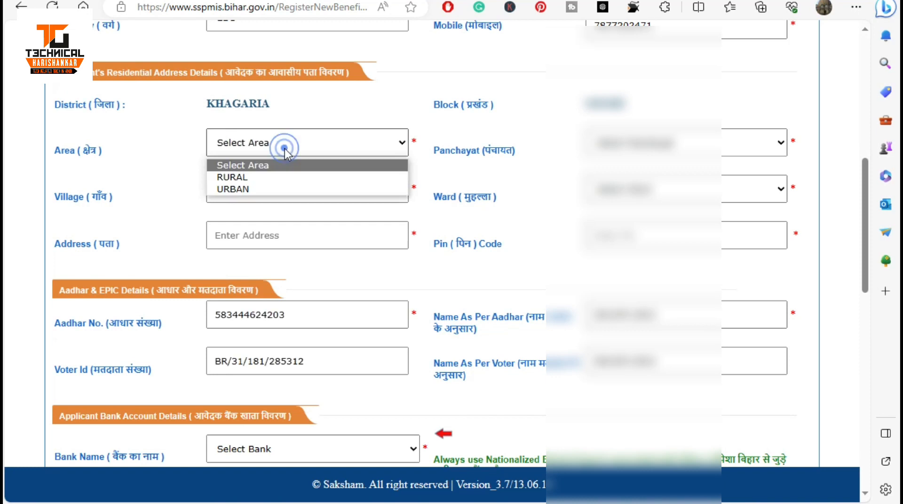
pyautogui.click(247, 180)
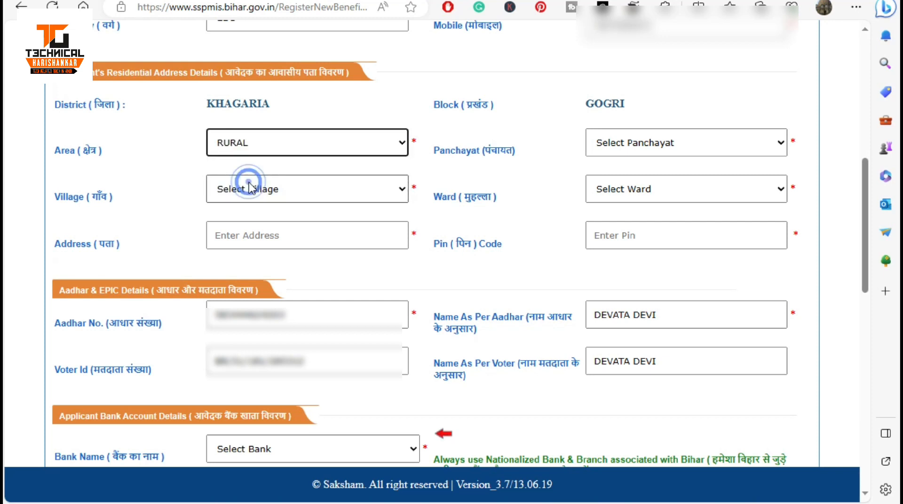
pyautogui.click(629, 144)
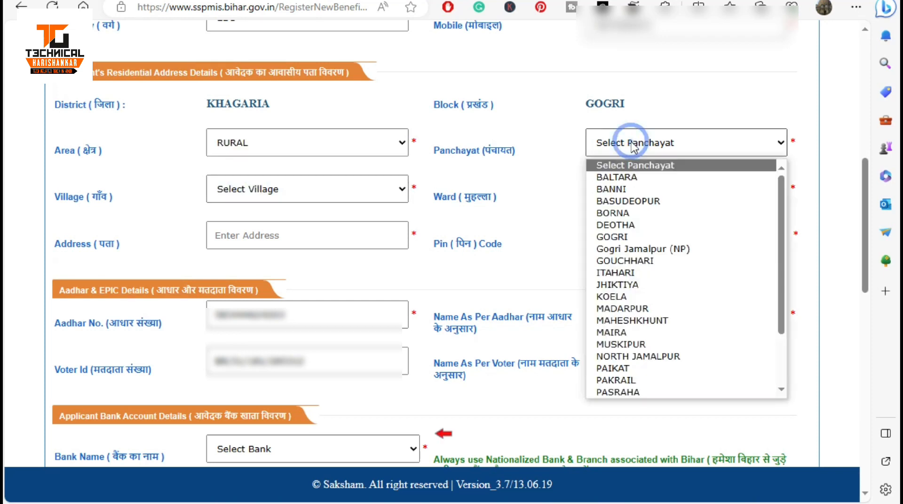
pyautogui.click(612, 272)
pyautogui.click(257, 193)
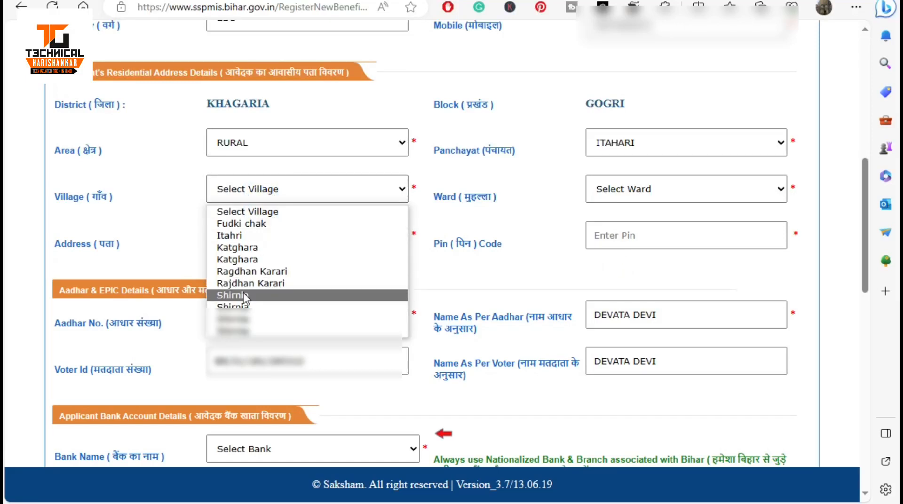
pyautogui.click(242, 235)
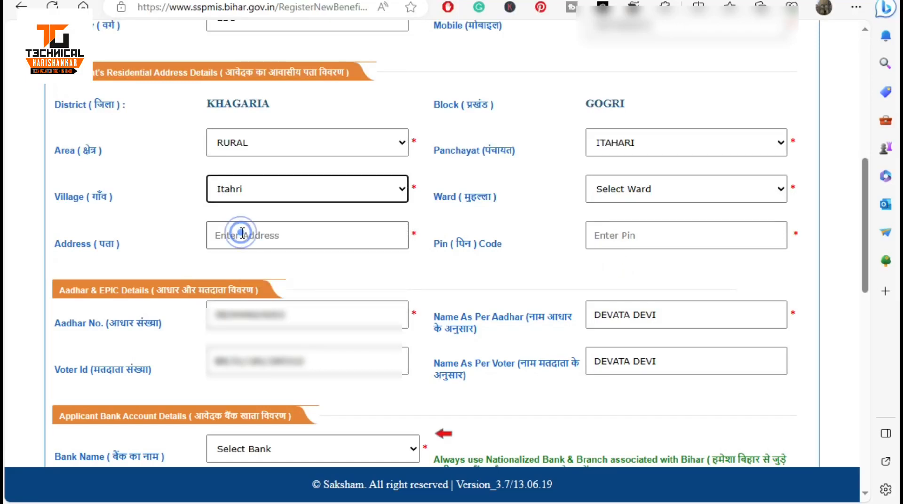
# Check the Ward dropdown, find it has no options, and leave it empty.
pyautogui.click(612, 191)
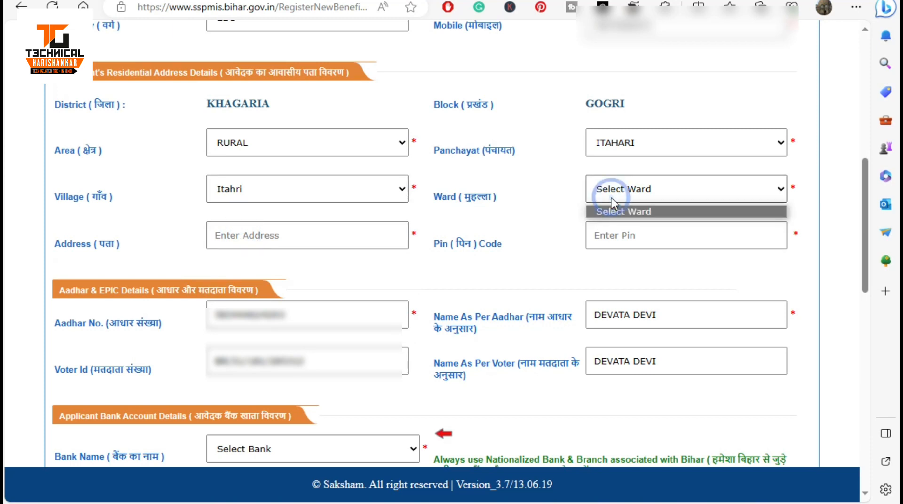
pyautogui.click(454, 206)
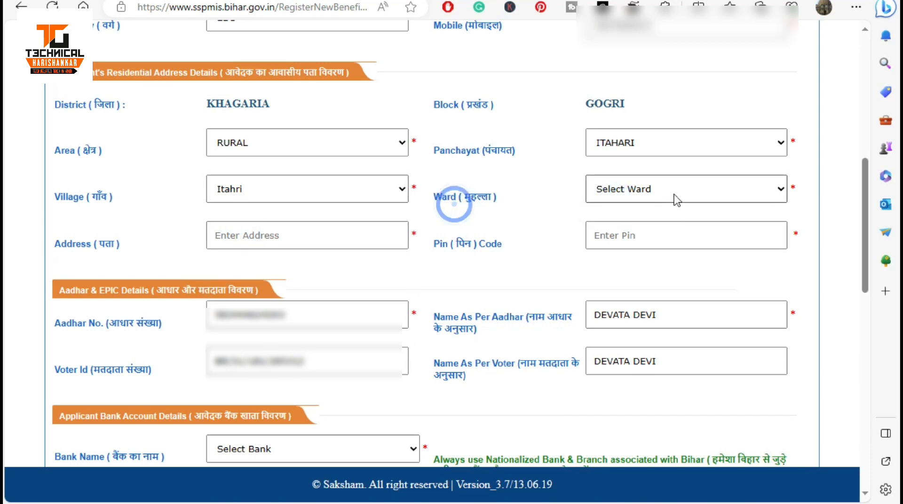
pyautogui.click(661, 188)
pyautogui.click(660, 189)
pyautogui.click(660, 189)
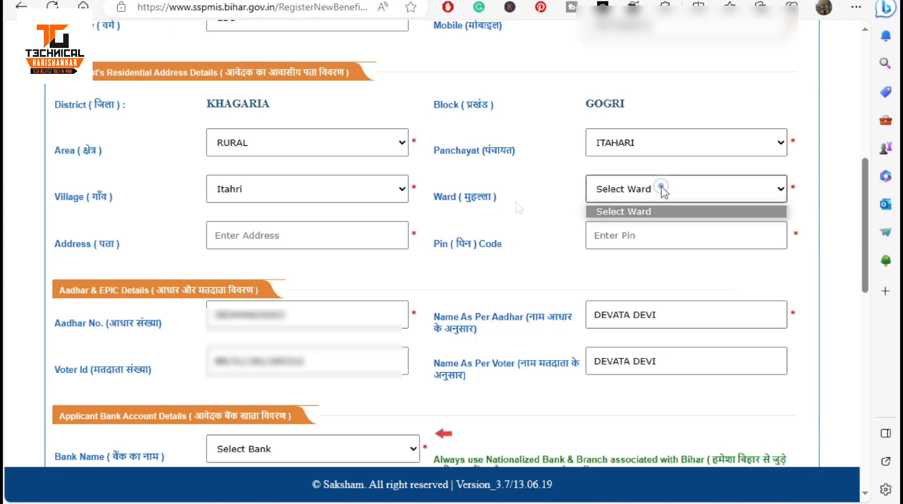
pyautogui.click(663, 191)
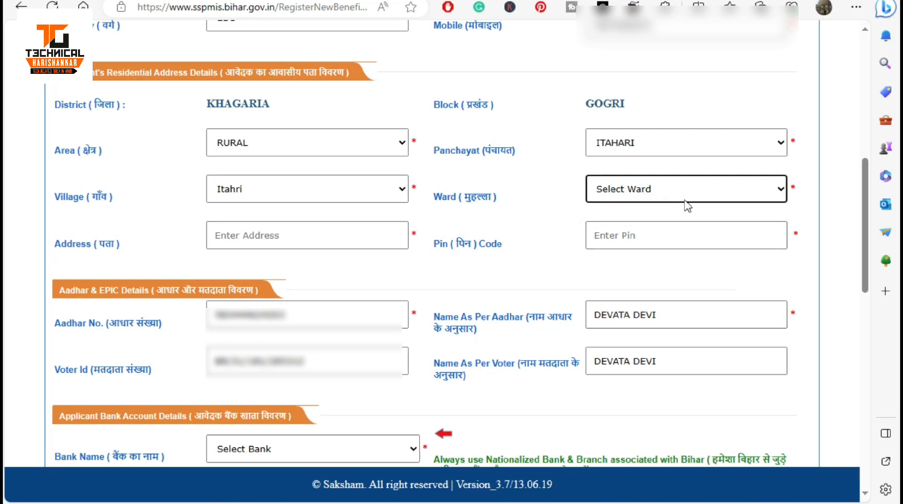
pyautogui.click(671, 188)
pyautogui.click(671, 190)
# Enter the street address with the suggested spacing fix, then the PIN code.
pyautogui.click(248, 237)
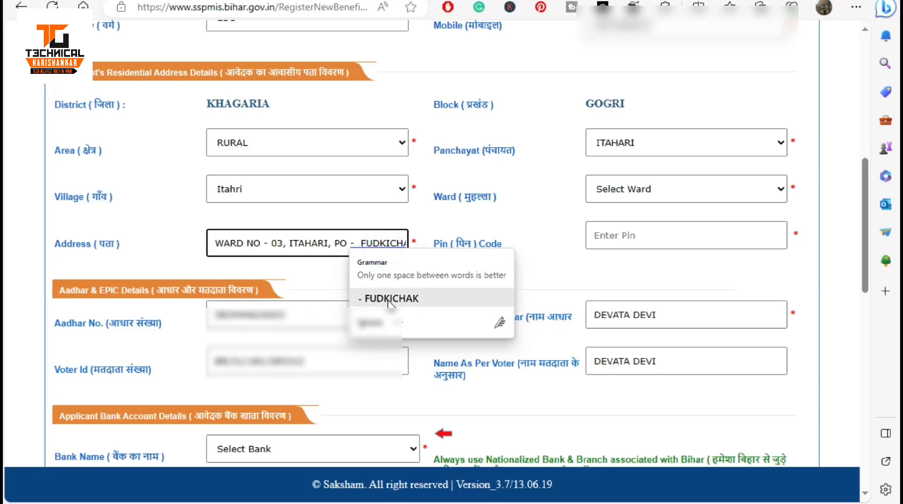
pyautogui.click(390, 300)
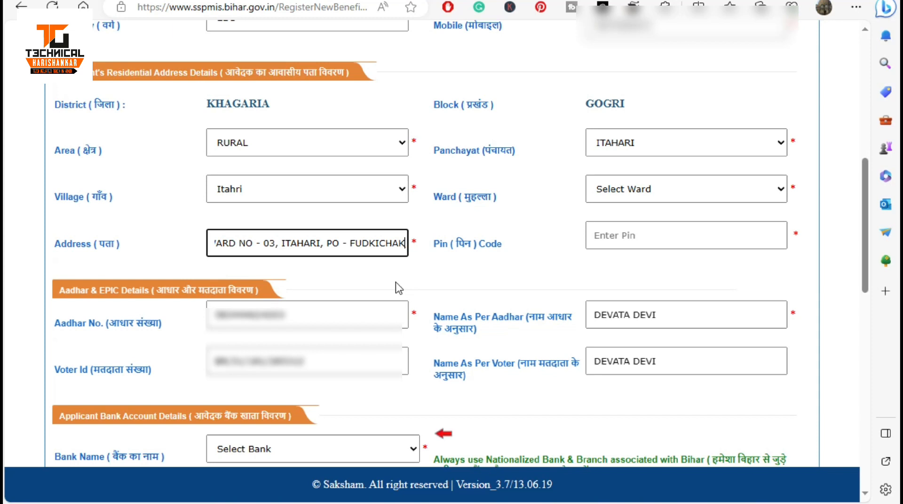
pyautogui.click(620, 239)
pyautogui.write('85')
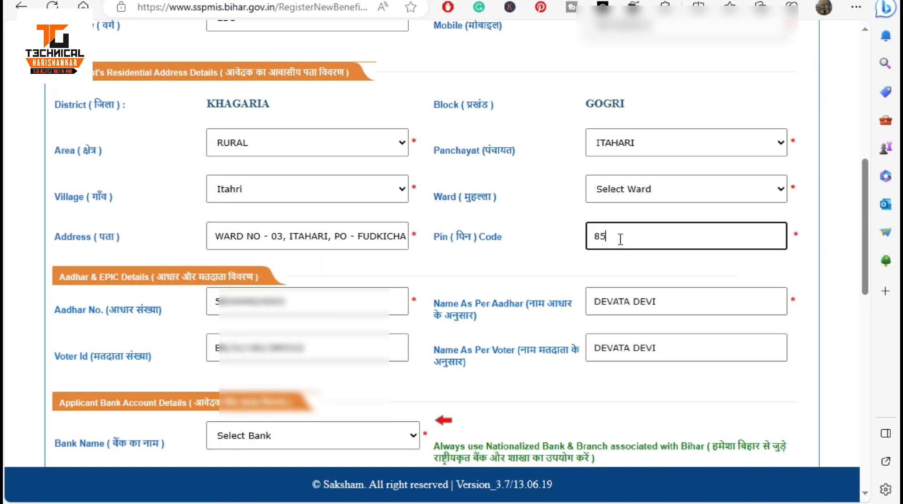
pyautogui.write('1203')
pyautogui.click(456, 249)
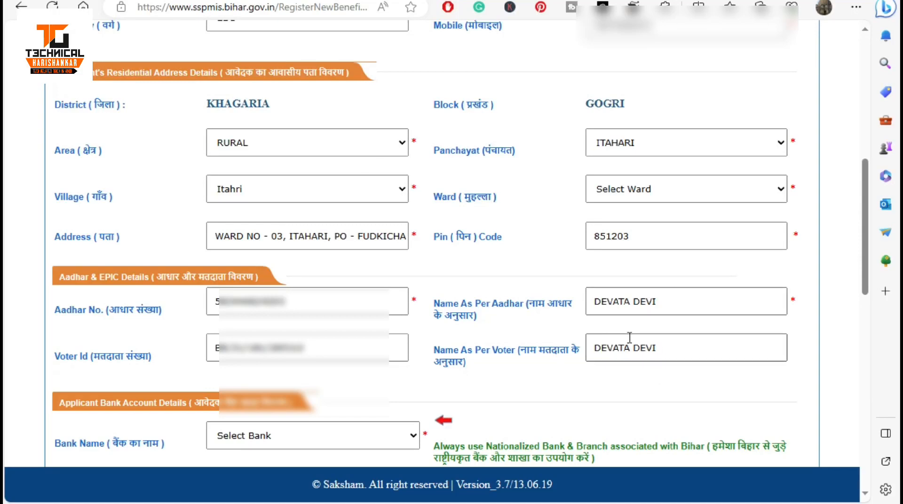
# Choose DAKSHIN BIHAR GRAMIN BANK_Rural, branch FUDKICHAK, and account length 14.
pyautogui.scroll(-5, 492, 351)
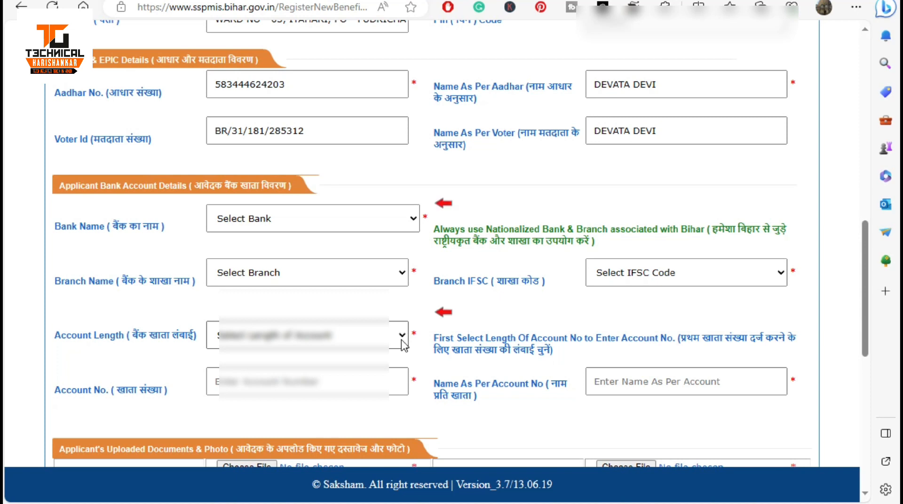
pyautogui.click(291, 220)
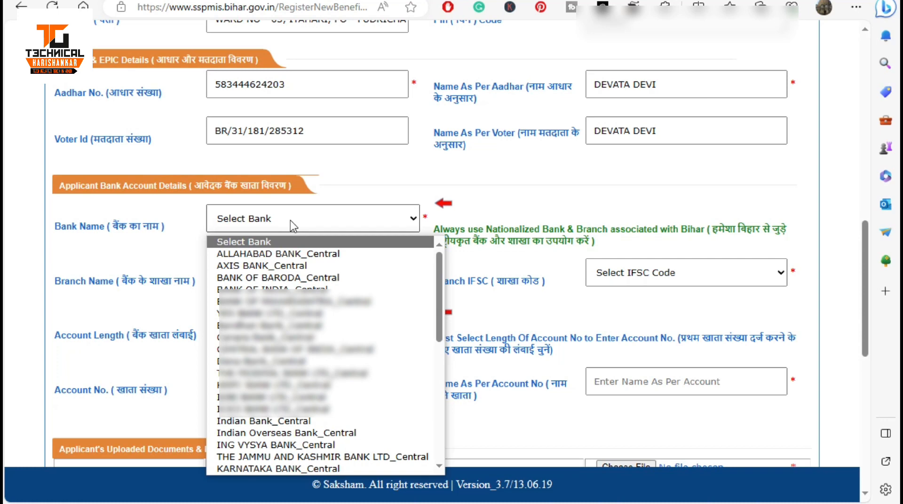
pyautogui.scroll(-12, 293, 265)
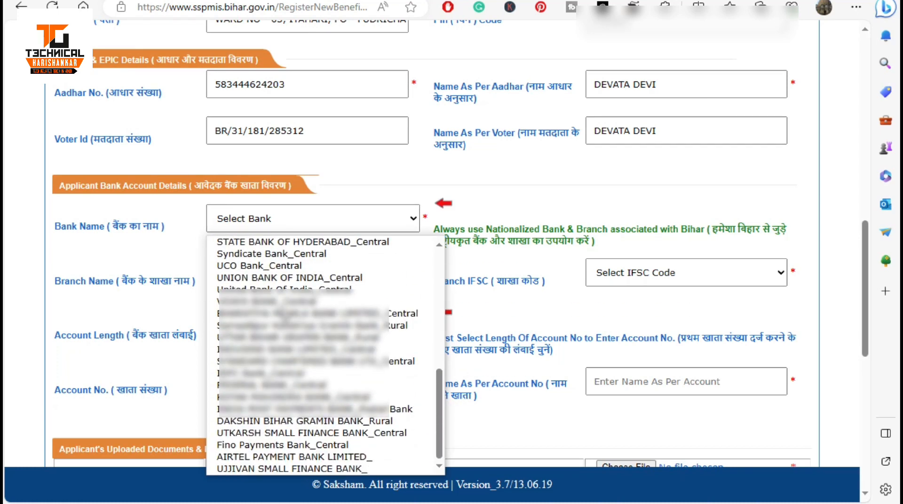
pyautogui.click(266, 422)
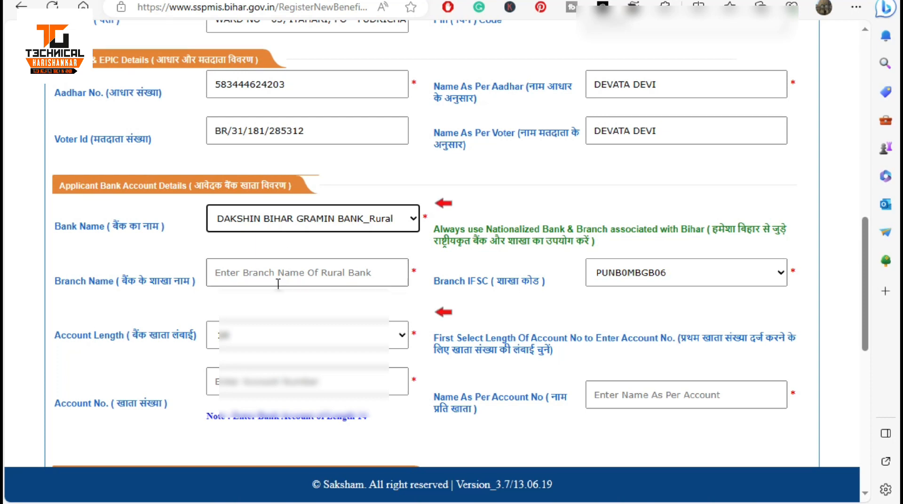
pyautogui.click(256, 280)
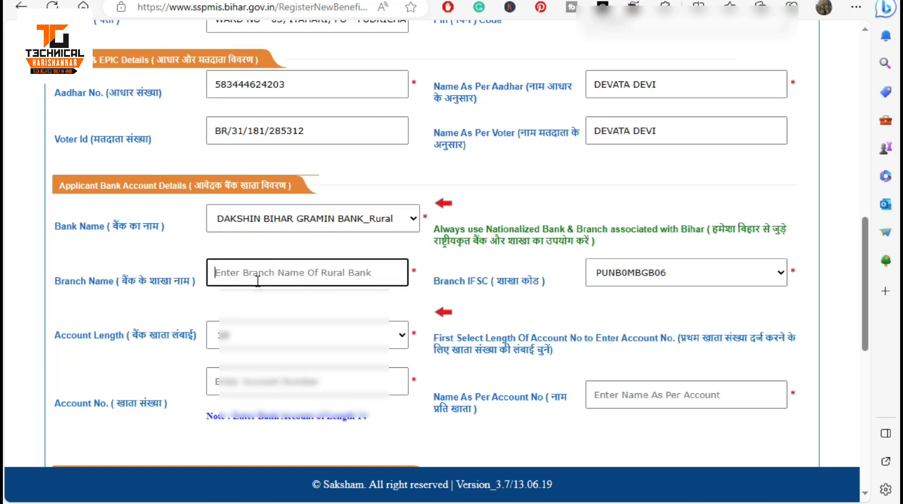
pyautogui.write('FUDKICH')
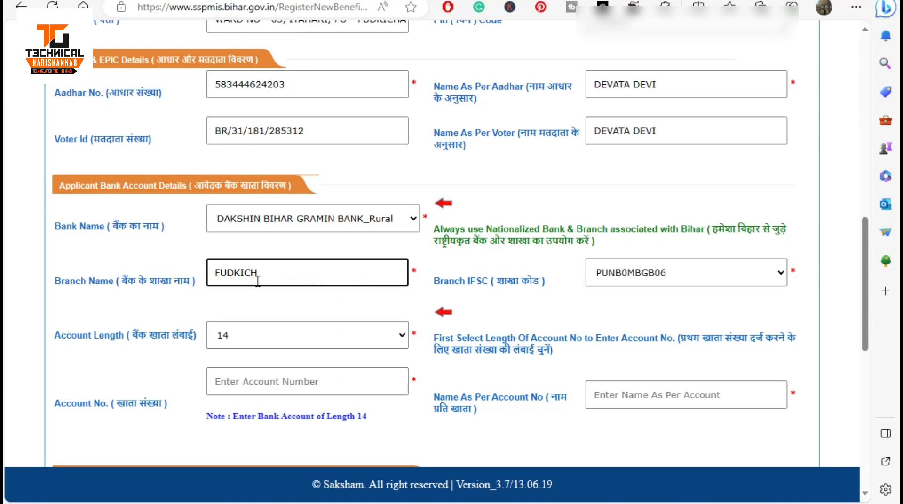
pyautogui.write('AK')
pyautogui.click(255, 334)
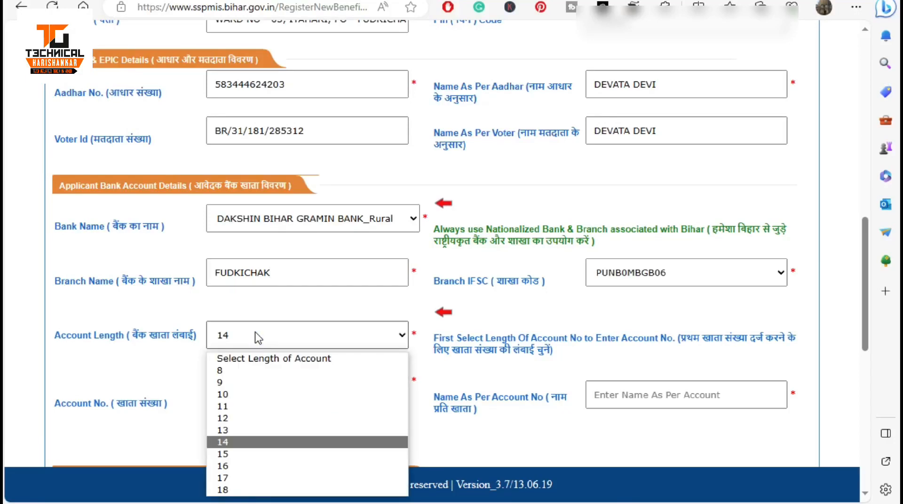
pyautogui.click(256, 336)
pyautogui.scroll(-2, 141, 363)
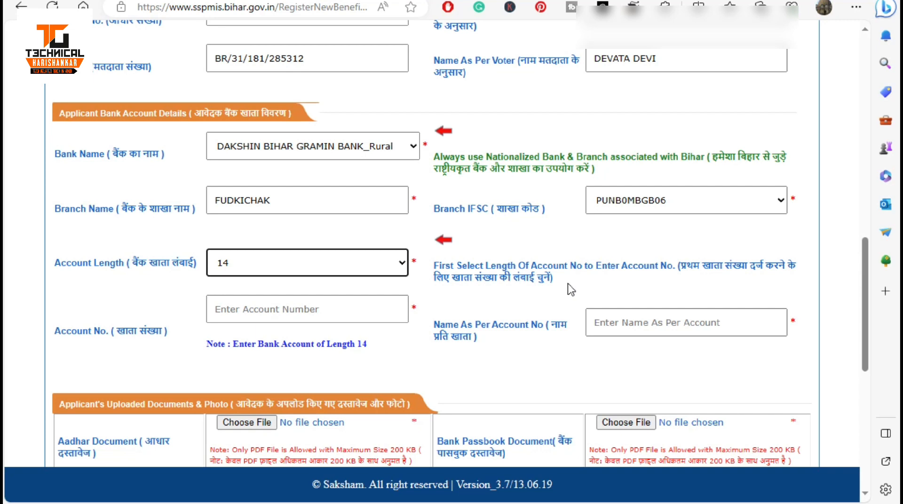
# Paste the 14-digit account number and enter the account holder's name.
pyautogui.click(375, 309)
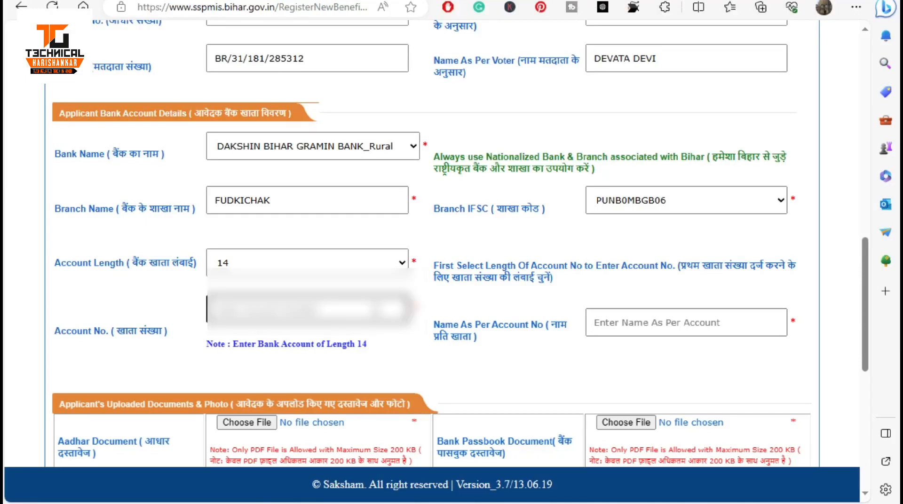
pyautogui.hotkey('ctrl', 'v')
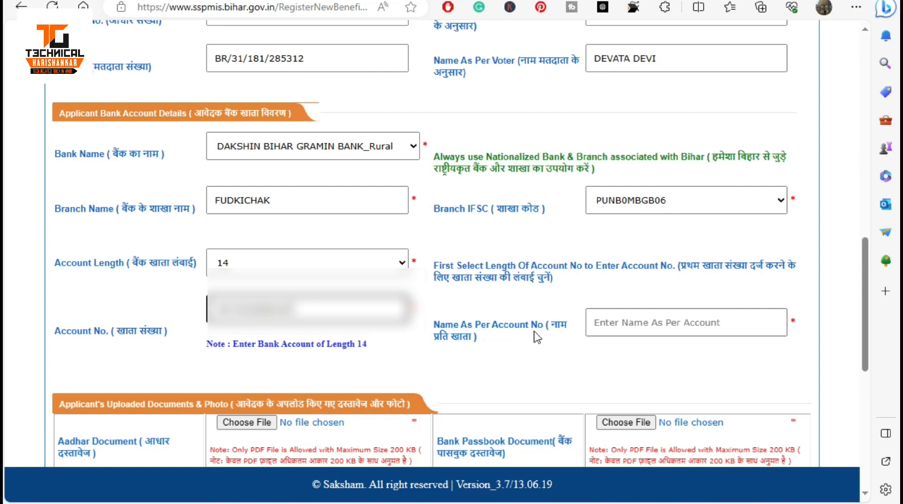
pyautogui.click(627, 325)
pyautogui.click(627, 328)
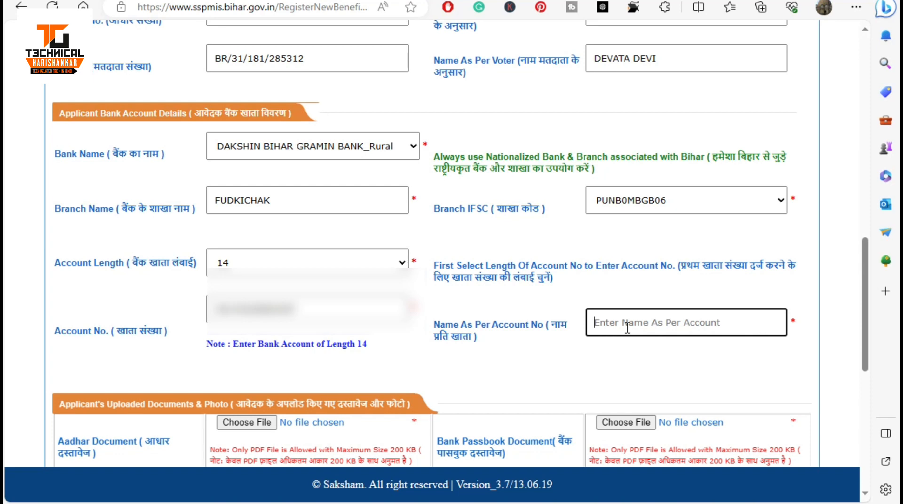
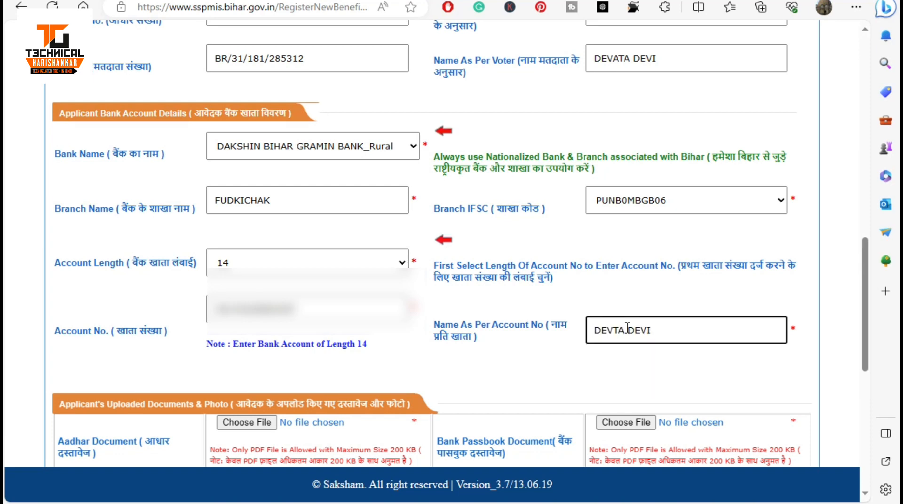
pyautogui.click(517, 375)
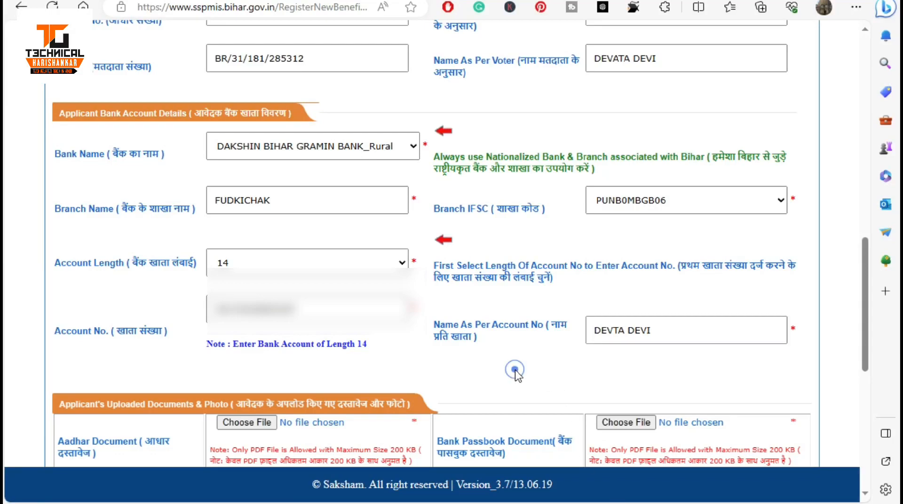
# Scroll down to the Uploaded Documents & Photo section of the form.
pyautogui.scroll(-8, 483, 351)
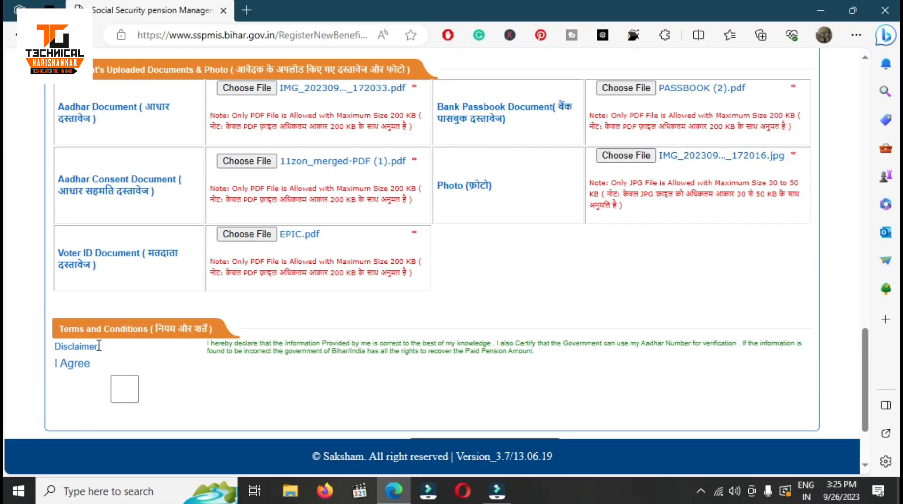
# Accept the declaration and submit, dismissing the empty Category warning.
pyautogui.click(126, 398)
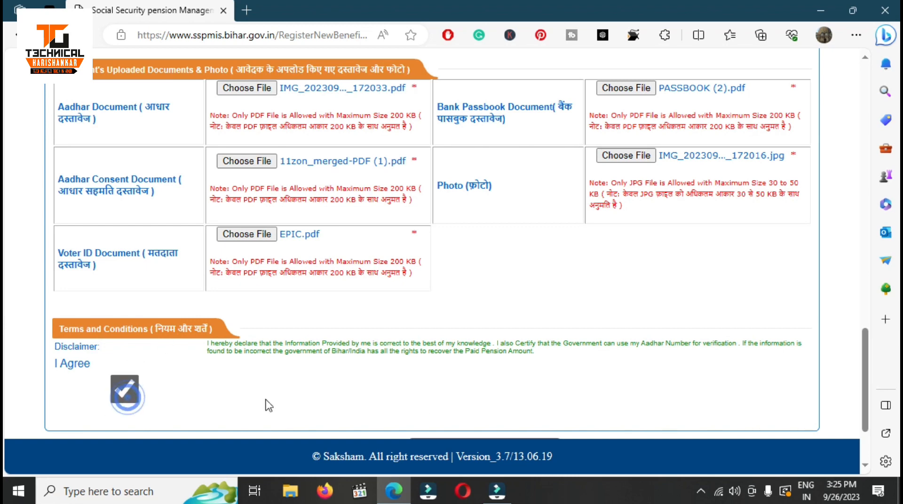
pyautogui.scroll(-2, 419, 403)
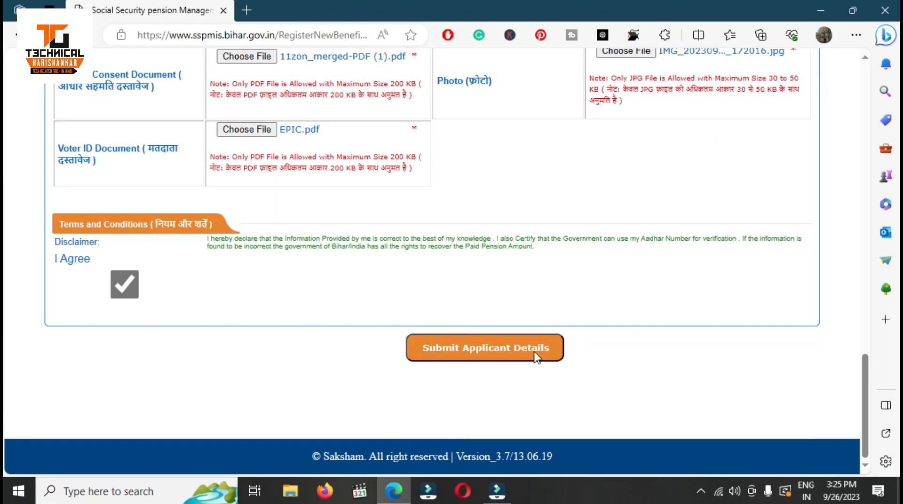
pyautogui.click(520, 350)
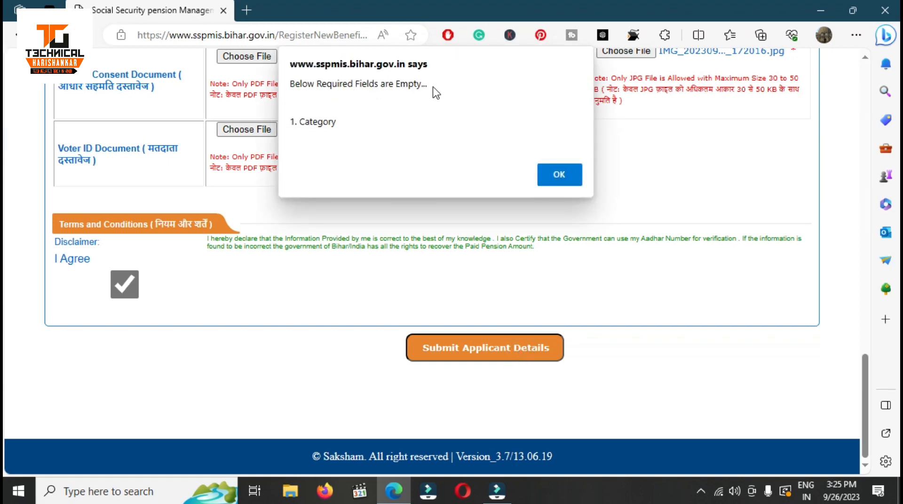
pyautogui.click(556, 184)
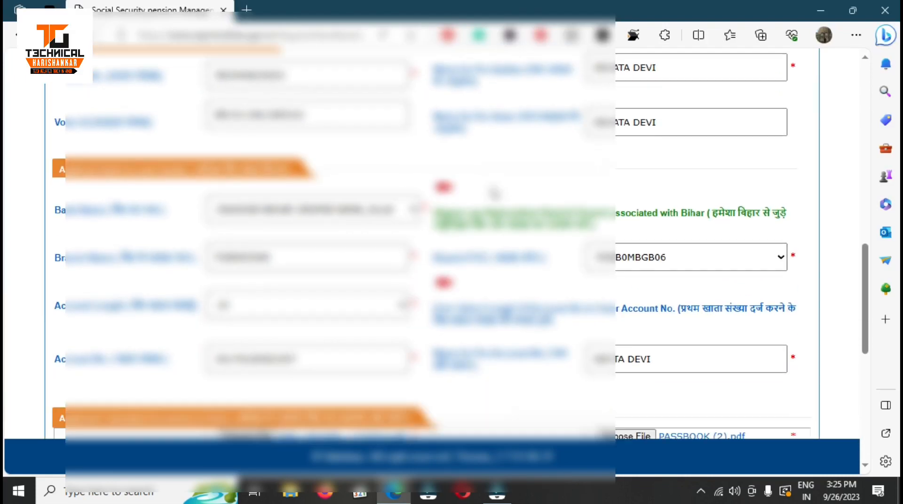
# Re-select the applicant's Category, resubmit the form and confirm the submission.
pyautogui.scroll(8, 494, 193)
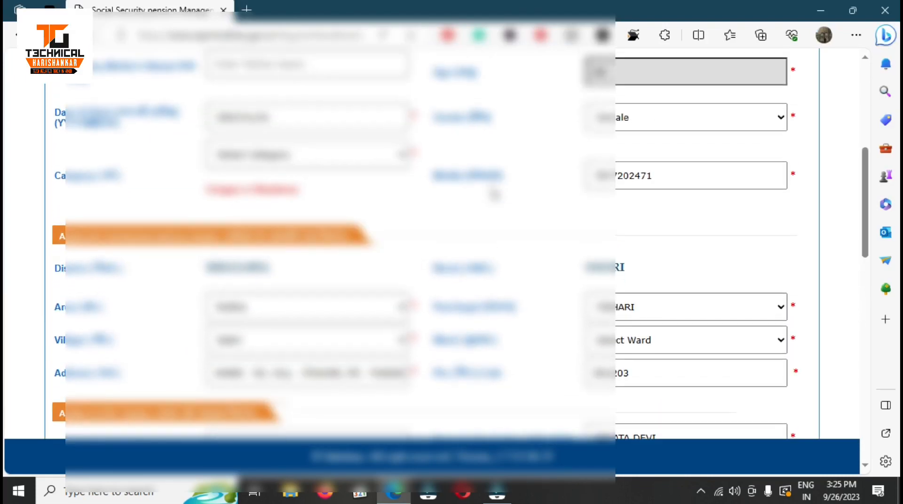
pyautogui.scroll(3, 494, 195)
pyautogui.click(282, 279)
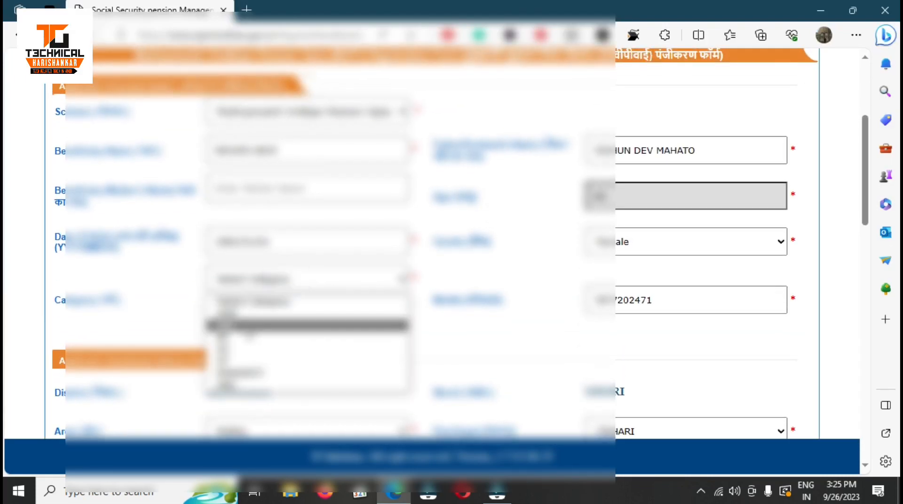
pyautogui.click(245, 325)
pyautogui.scroll(-14, 502, 321)
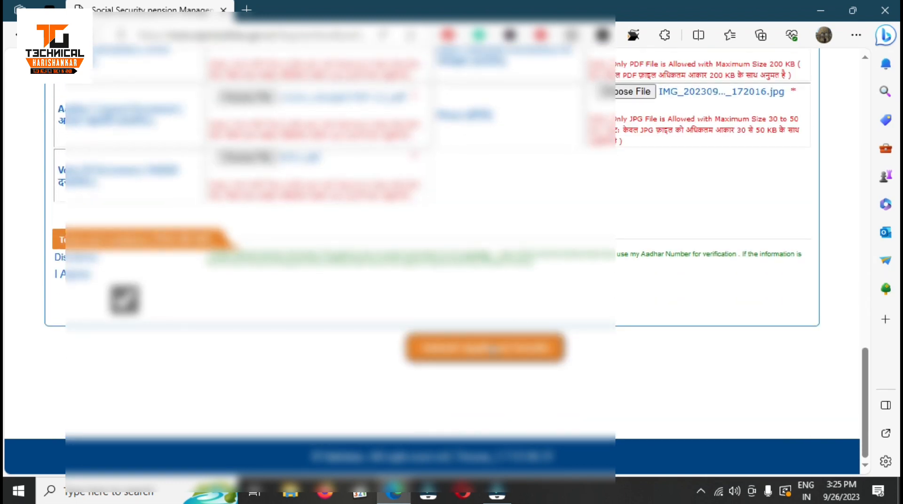
pyautogui.click(492, 351)
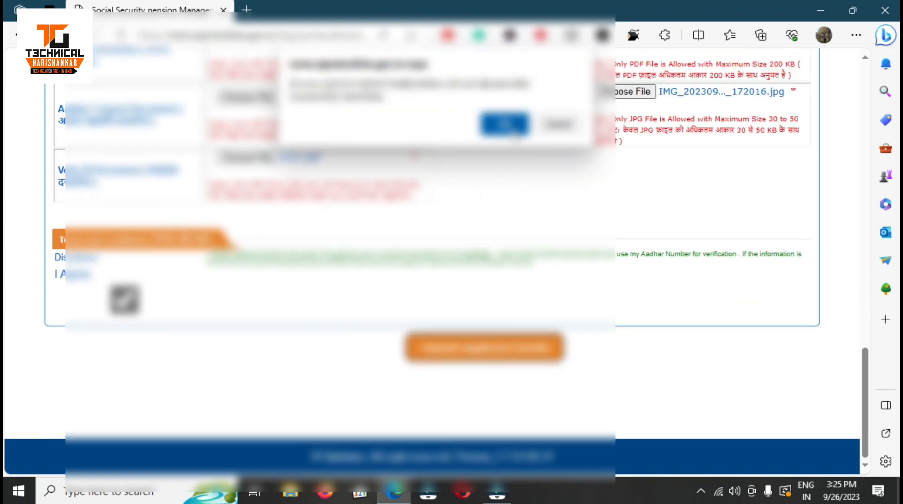
pyautogui.click(510, 126)
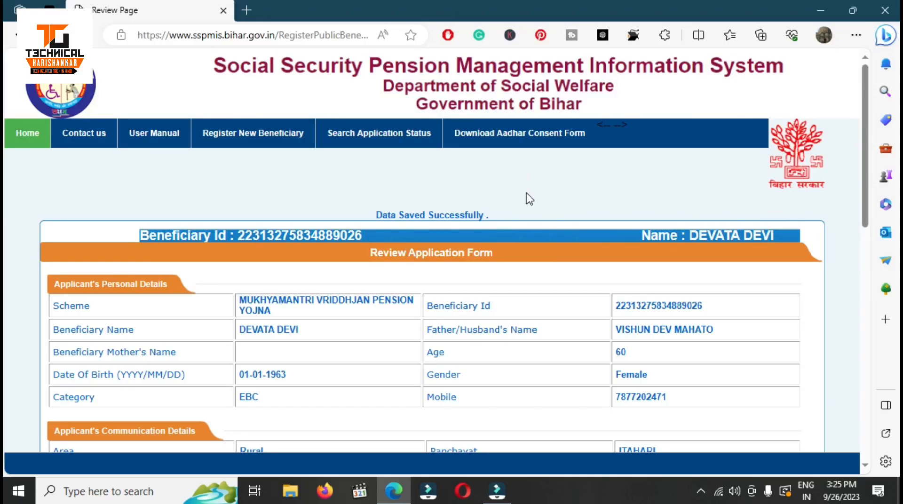
# Scroll down the Review Page to the documents, view the uploaded Aadhar document, then return to the Review Page.
pyautogui.scroll(-3, 388, 269)
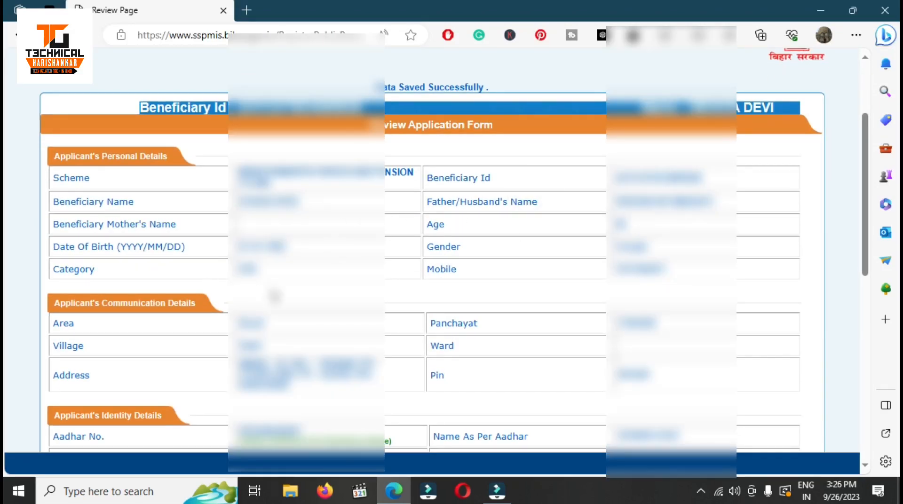
pyautogui.scroll(-1, 511, 296)
pyautogui.scroll(-2, 514, 301)
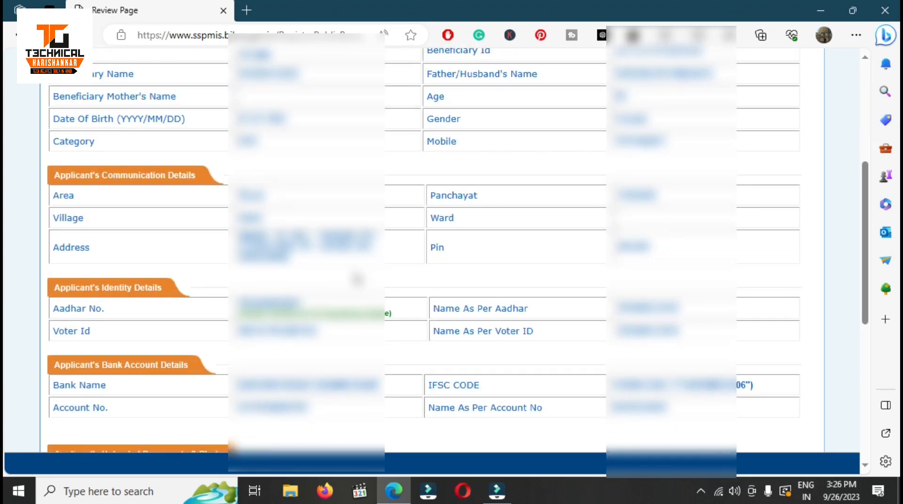
pyautogui.scroll(-3, 557, 259)
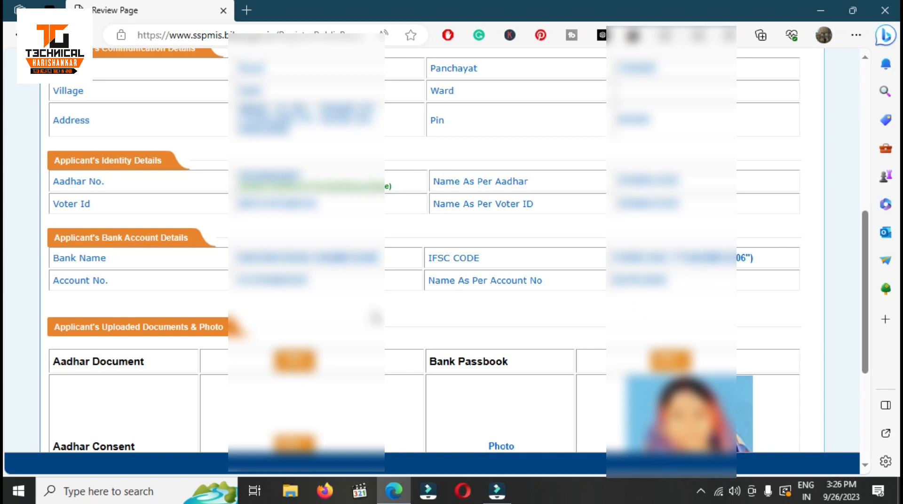
pyautogui.scroll(-3, 377, 318)
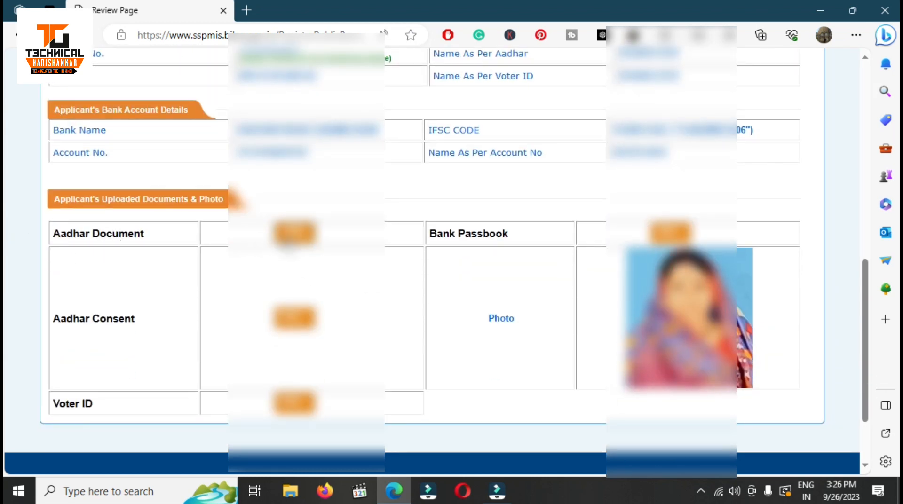
pyautogui.click(293, 233)
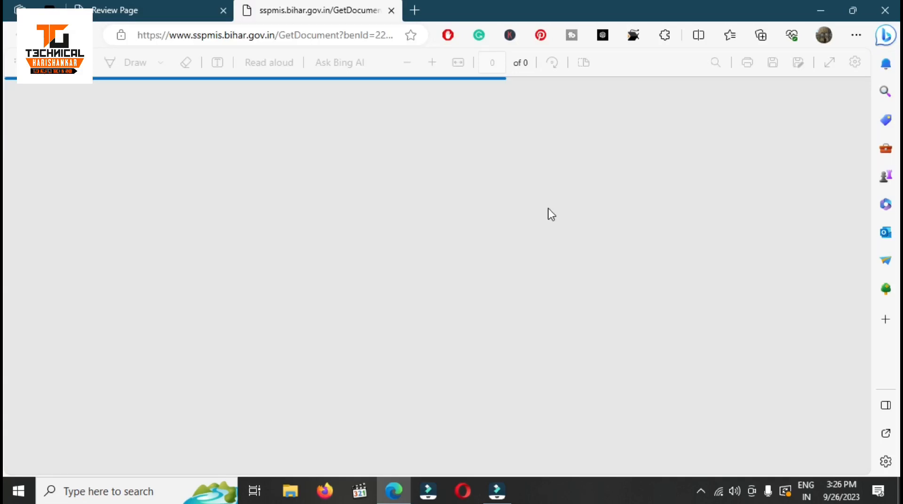
pyautogui.click(160, 8)
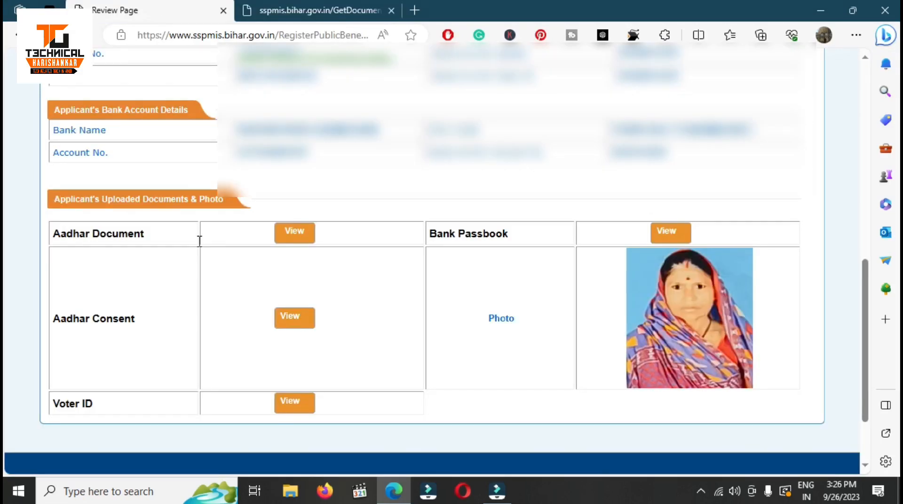